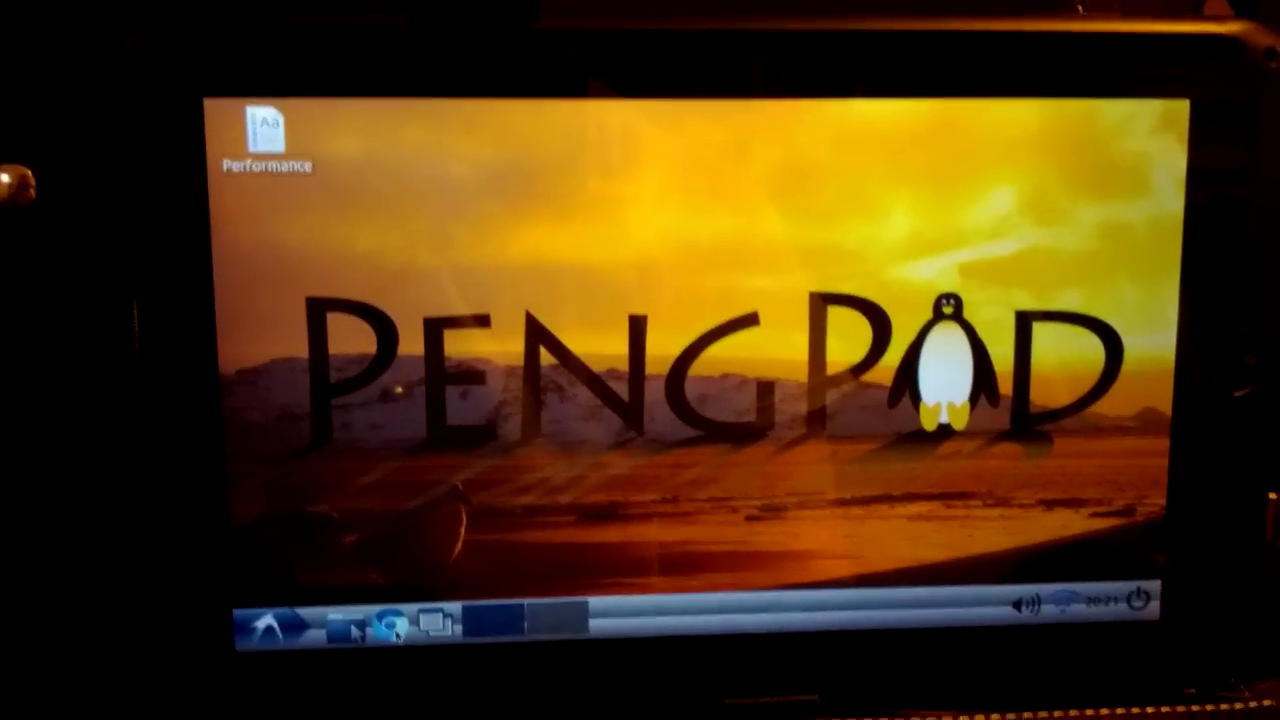
- Launch Chromium from the taskbar quick-launch icon and let its window load
{"action": "left_click", "coordinate": [392, 614]}
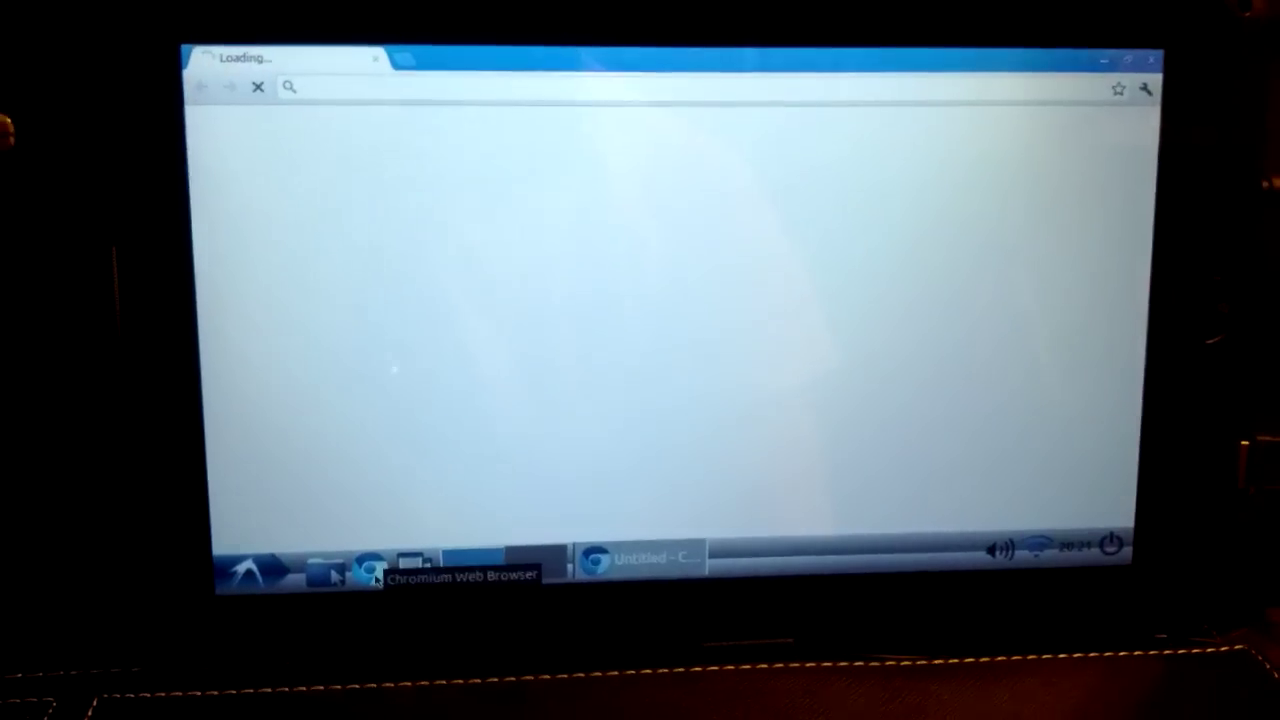